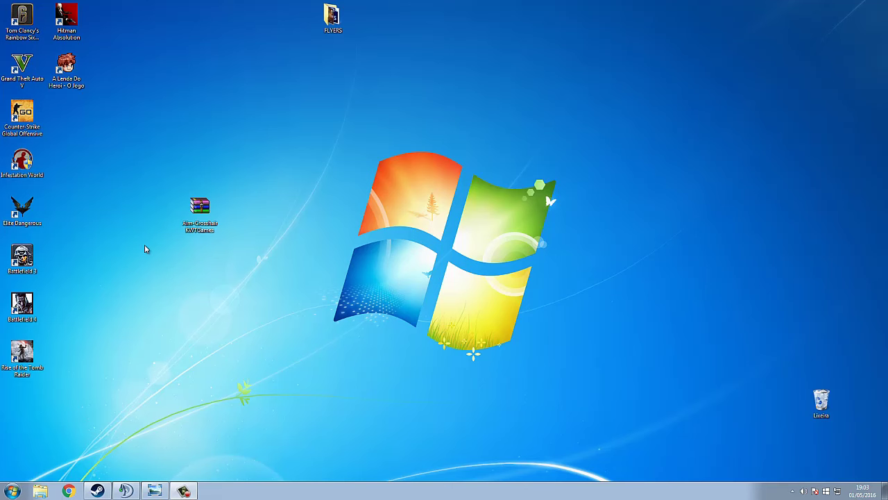
# - Extract the Aim-Crosshair KWTGames archive into its own folder and place that folder beside the archive on the desktop
pyautogui.moveTo(206, 224); pyautogui.dragTo(206, 177)
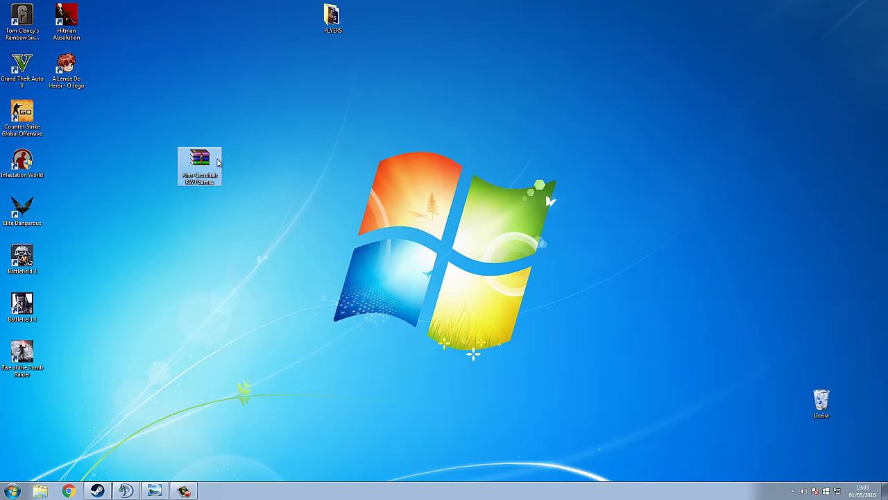
pyautogui.rightClick(206, 177)
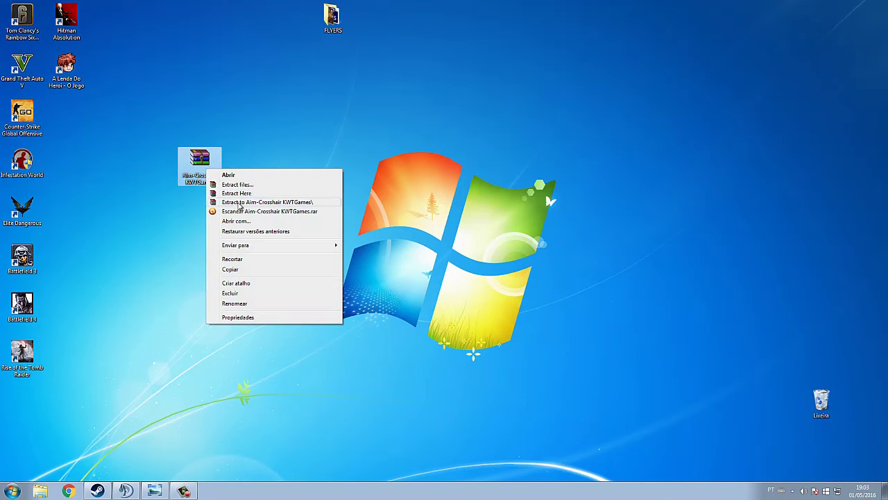
pyautogui.click(239, 203)
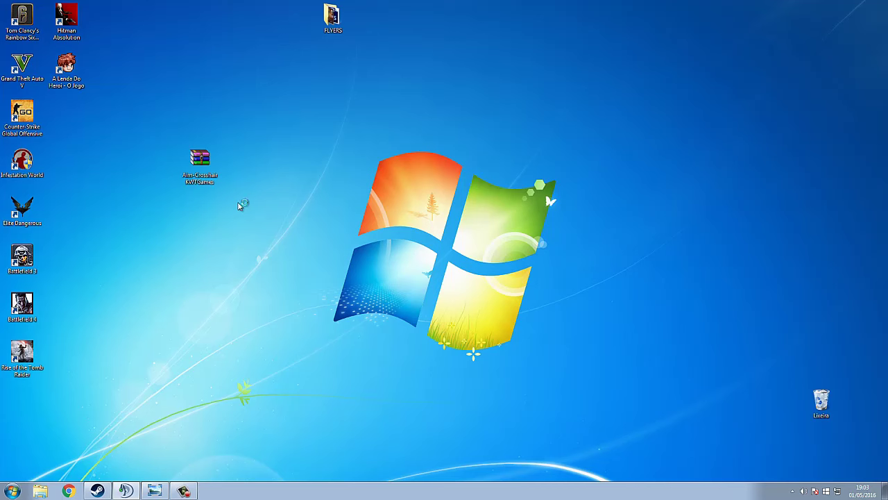
pyautogui.moveTo(4, 401); pyautogui.dragTo(270, 208)
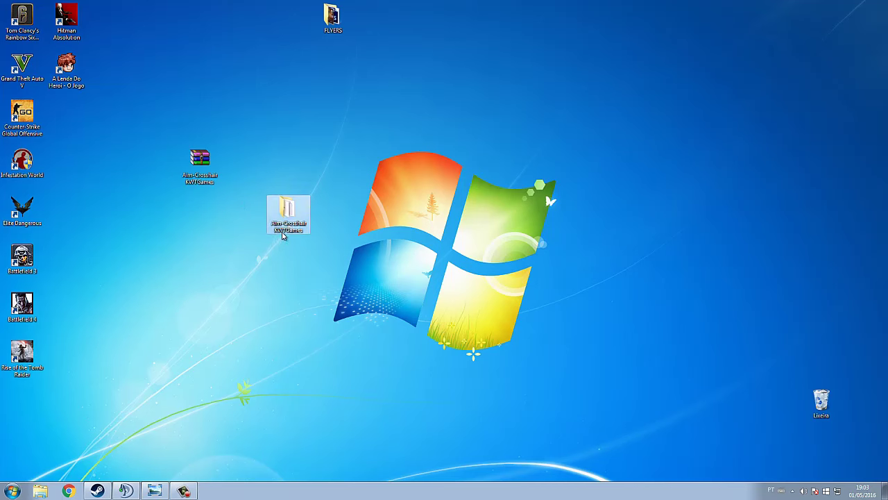
# - Run the Crosshair application from the extracted folder as administrator and dismiss its hotkey conflict notice
pyautogui.doubleClick(284, 208)
pyautogui.click(101, 74)
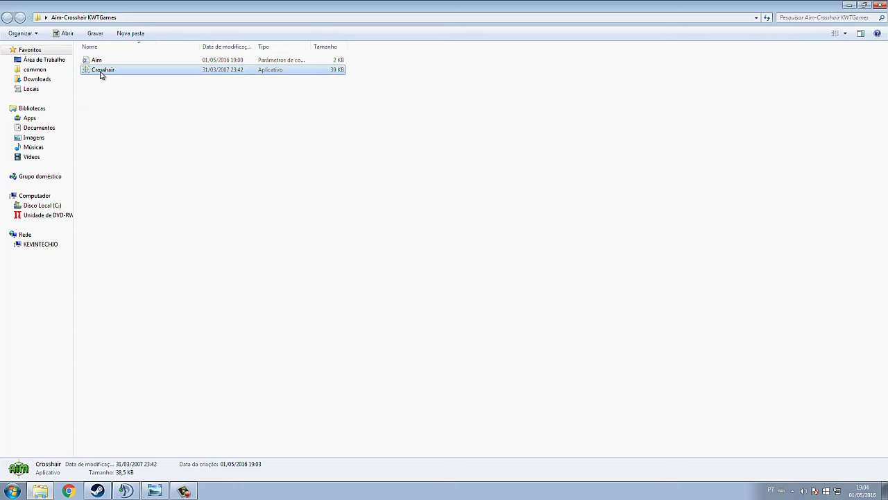
pyautogui.rightClick(101, 74)
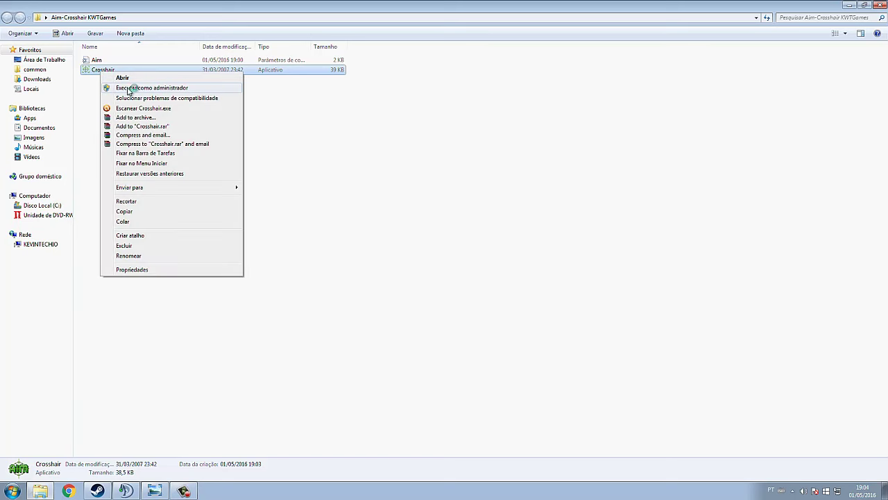
pyautogui.click(131, 88)
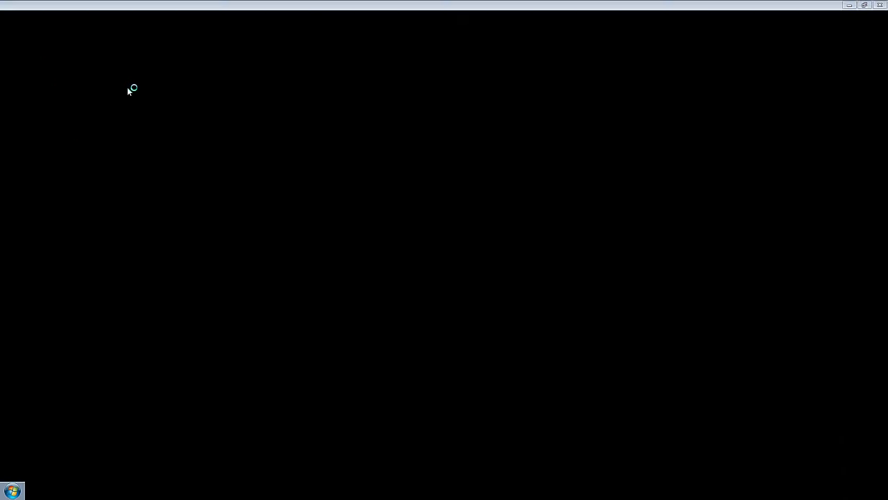
pyautogui.click(470, 266)
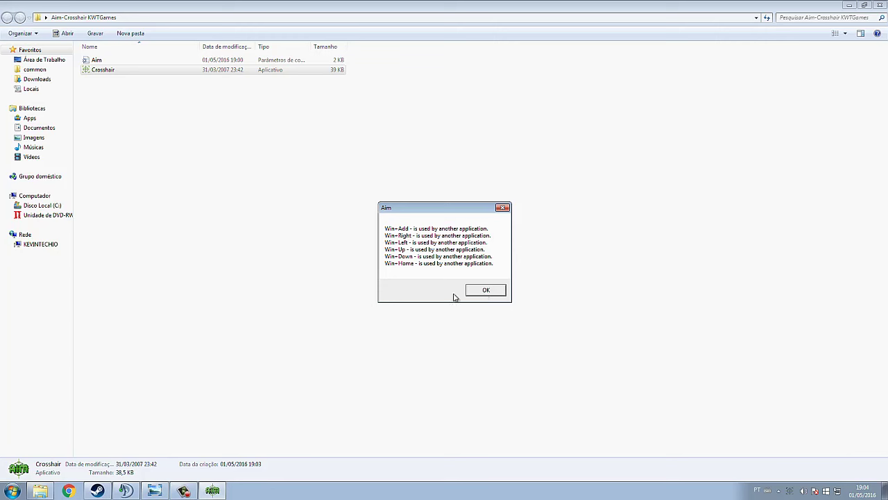
pyautogui.click(483, 291)
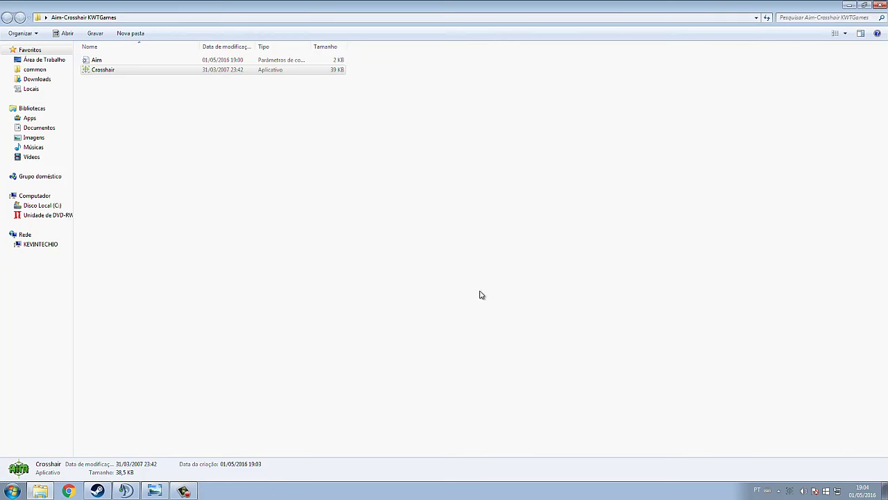
# - Open the Aim configuration file in Notepad and look through its English and French language sections
pyautogui.doubleClick(96, 61)
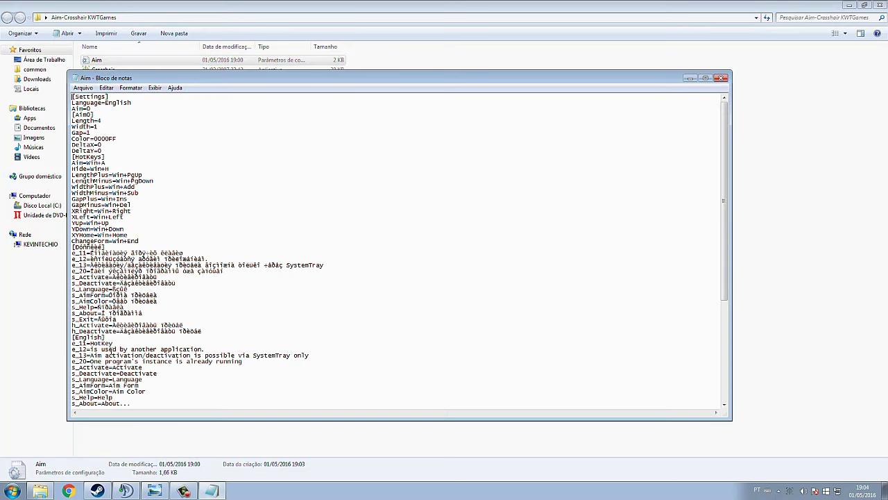
pyautogui.scroll(-8, 396, 250)
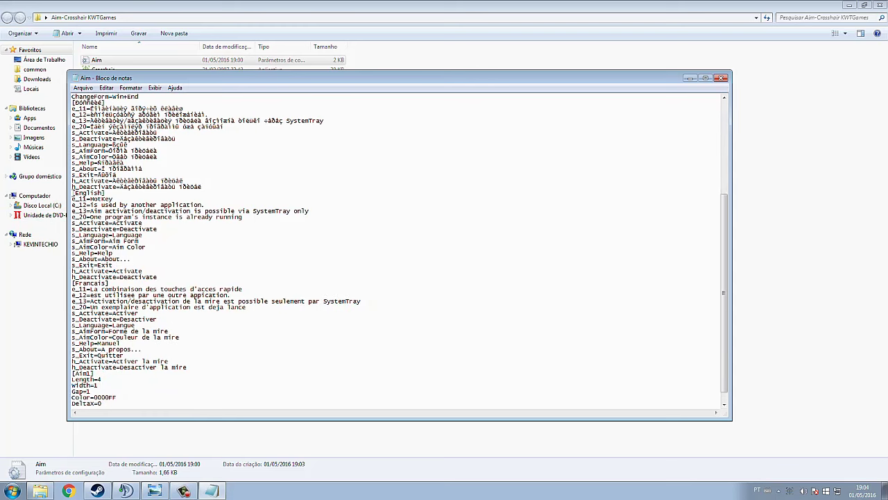
pyautogui.moveTo(72, 193); pyautogui.dragTo(243, 367)
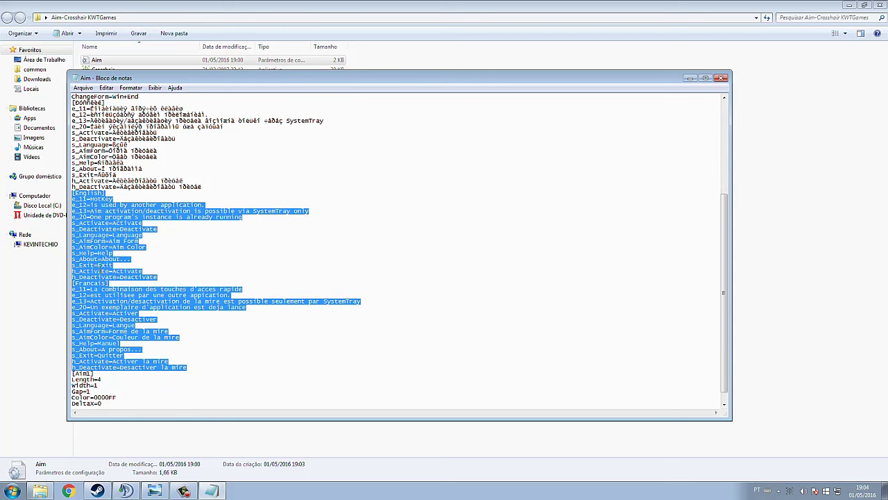
pyautogui.click(148, 266)
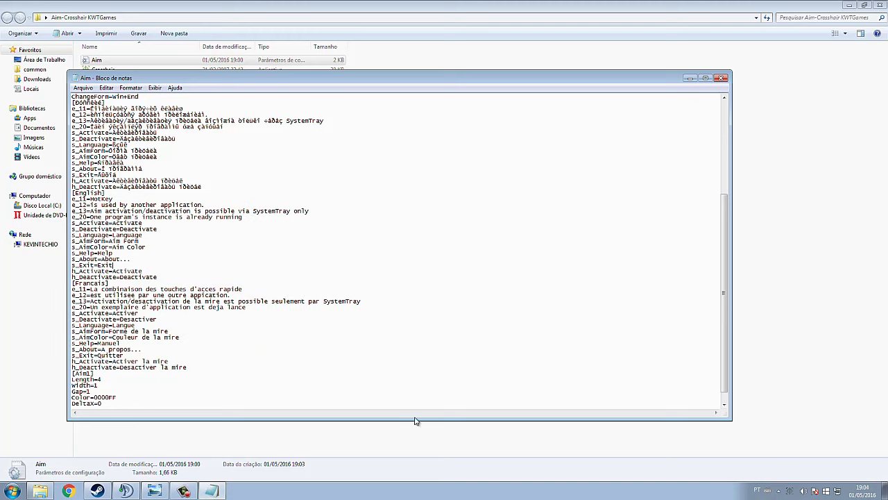
# - Activate the crosshair overlay and check which options its context menu offers
pyautogui.click(791, 491)
pyautogui.rightClick(791, 491)
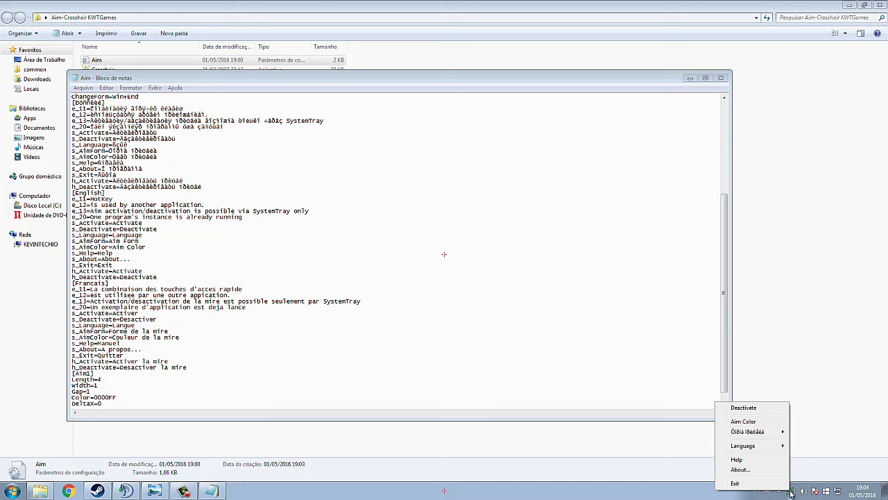
pyautogui.click(398, 254)
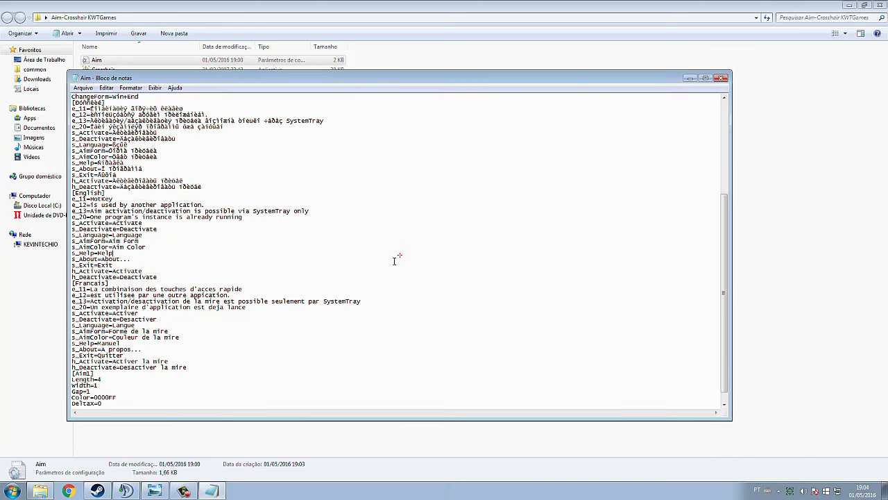
# - Move the Aim file window partly off screen and minimize the open windows to clear the desktop around the crosshair
pyautogui.moveTo(407, 77); pyautogui.dragTo(164, 72)
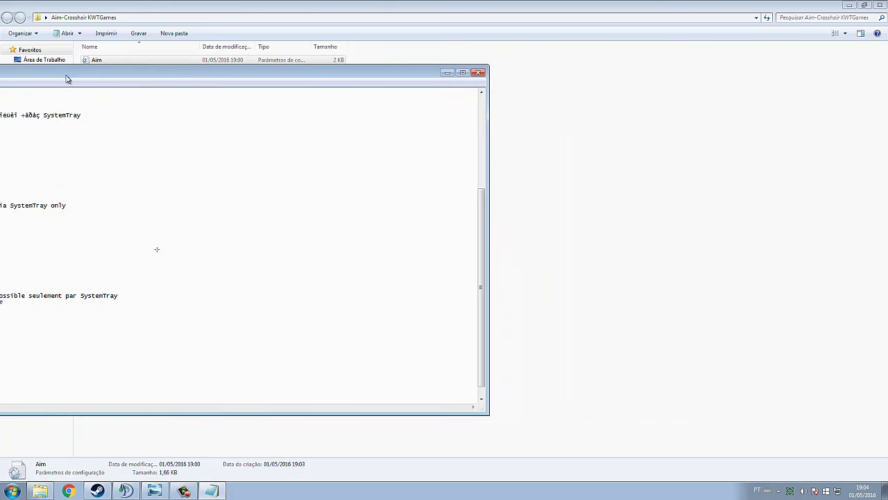
pyautogui.moveTo(49, 75); pyautogui.dragTo(91, 94)
pyautogui.moveTo(129, 200); pyautogui.dragTo(246, 289)
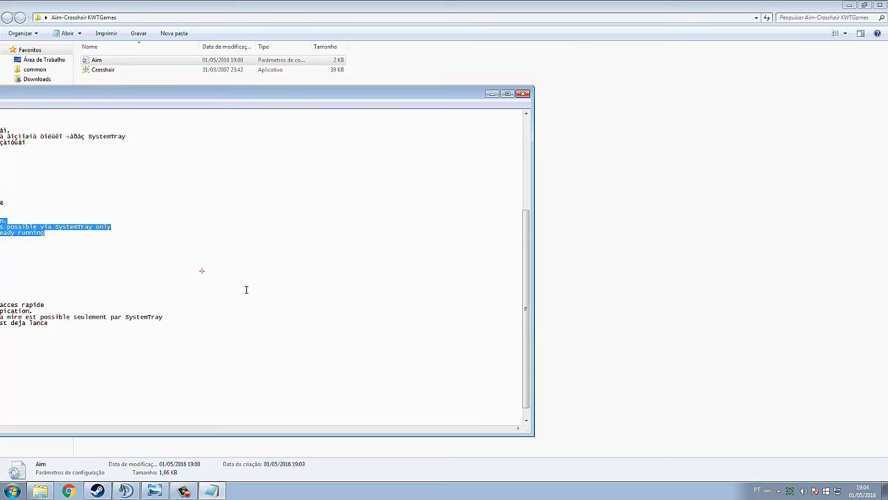
pyautogui.click(640, 170)
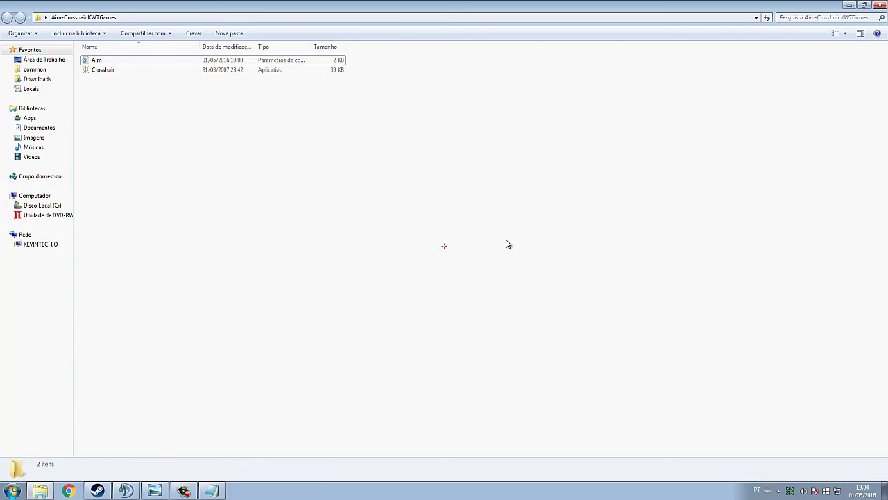
pyautogui.click(850, 5)
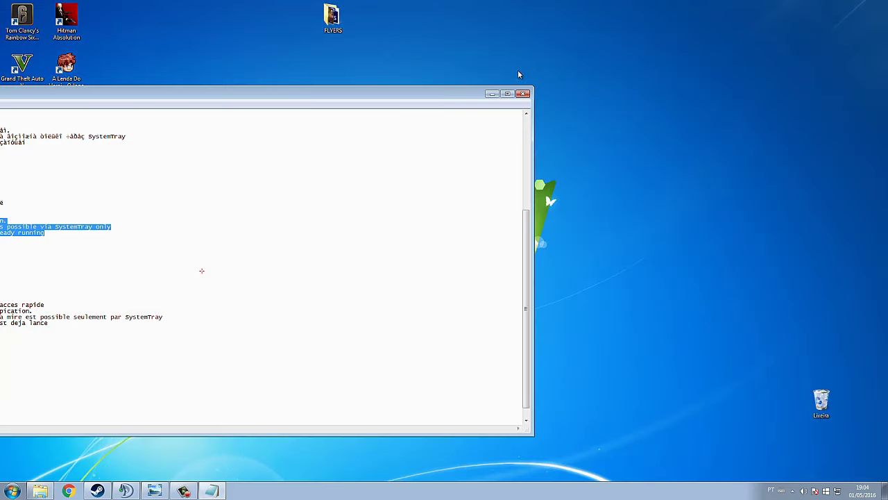
pyautogui.press('super+d')
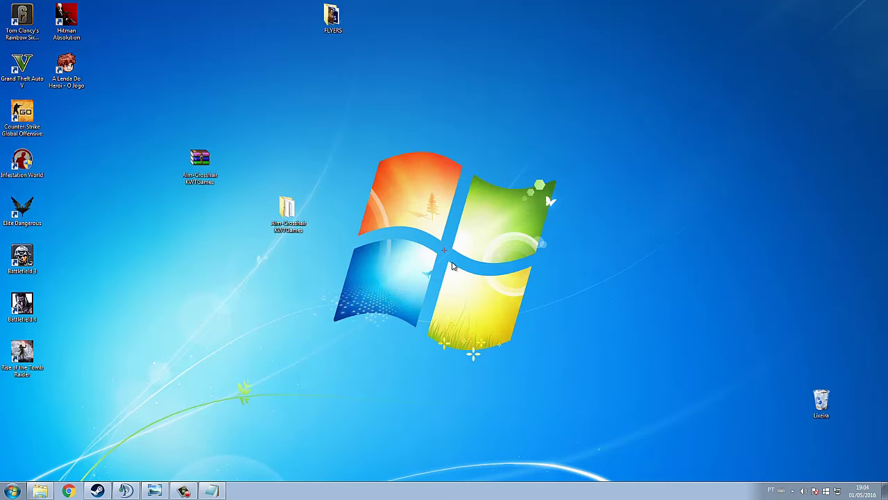
pyautogui.moveTo(428, 237); pyautogui.dragTo(455, 277)
pyautogui.click(792, 490)
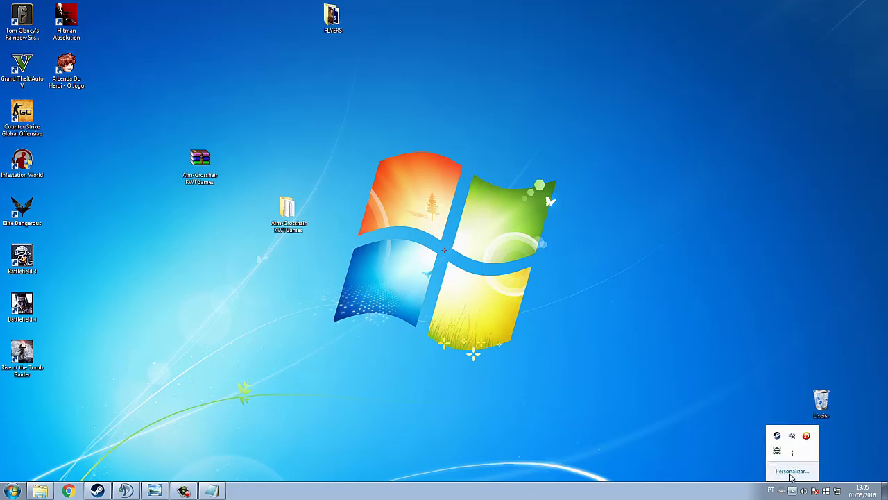
pyautogui.click(607, 357)
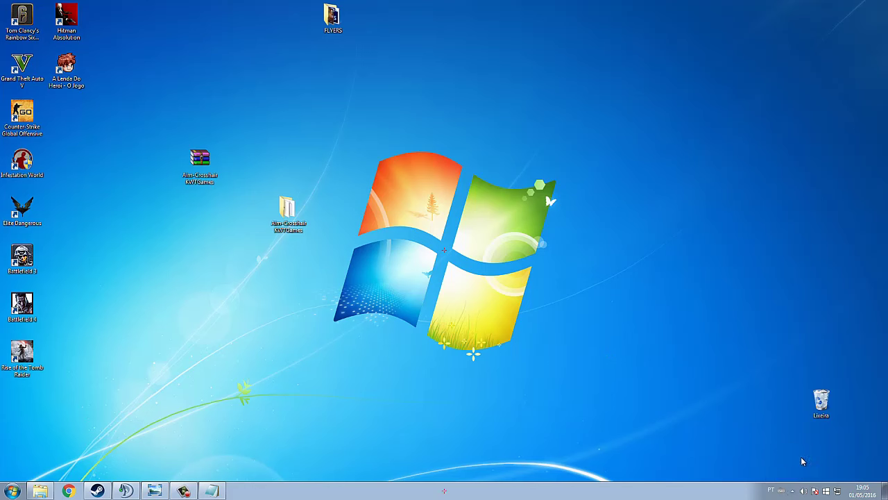
pyautogui.click(792, 491)
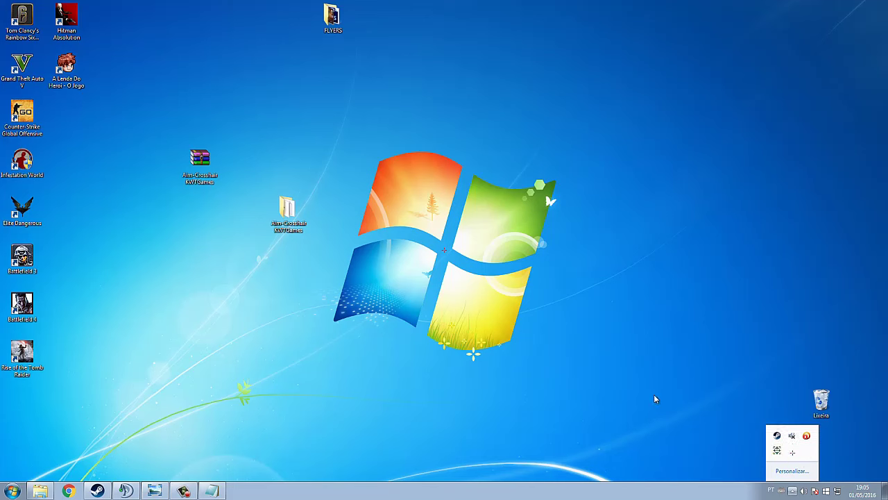
pyautogui.click(543, 342)
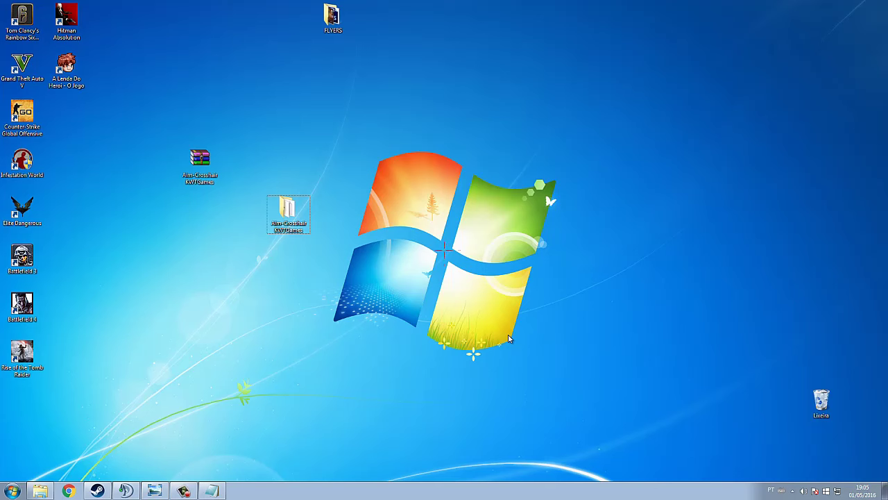
# - Restore the Aim configuration file, examine its language sections and the Aim1 length, width, gap, color and delta entries, and minimize it
pyautogui.click(212, 491)
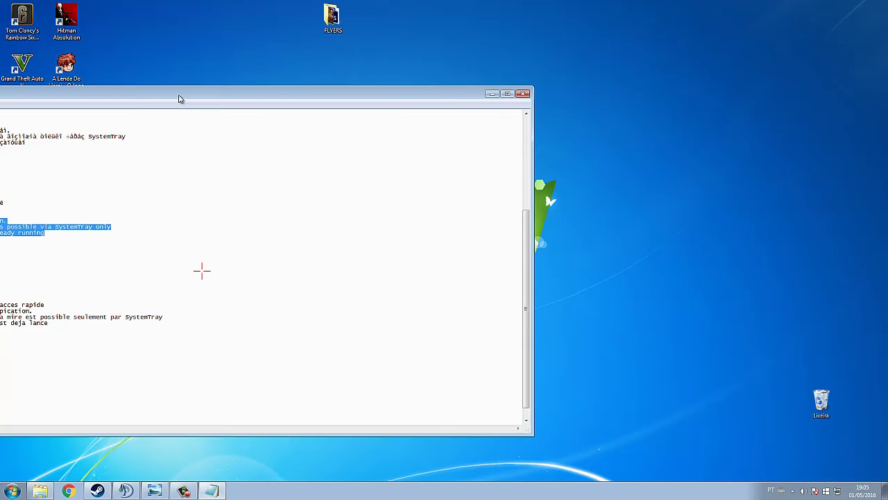
pyautogui.moveTo(182, 93); pyautogui.dragTo(445, 87)
pyautogui.click(444, 242)
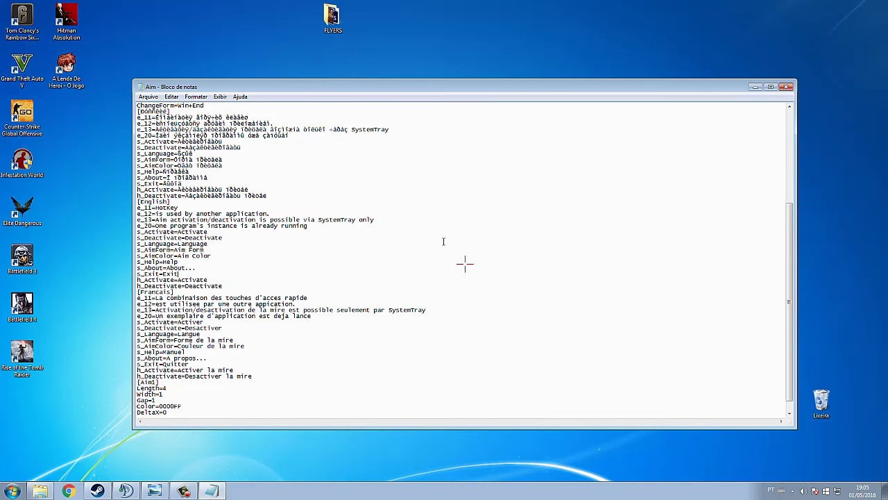
pyautogui.moveTo(444, 242); pyautogui.dragTo(453, 251)
pyautogui.click(454, 252)
pyautogui.click(163, 237)
pyautogui.moveTo(138, 208); pyautogui.dragTo(291, 381)
pyautogui.click(291, 381)
pyautogui.scroll(-1, 291, 381)
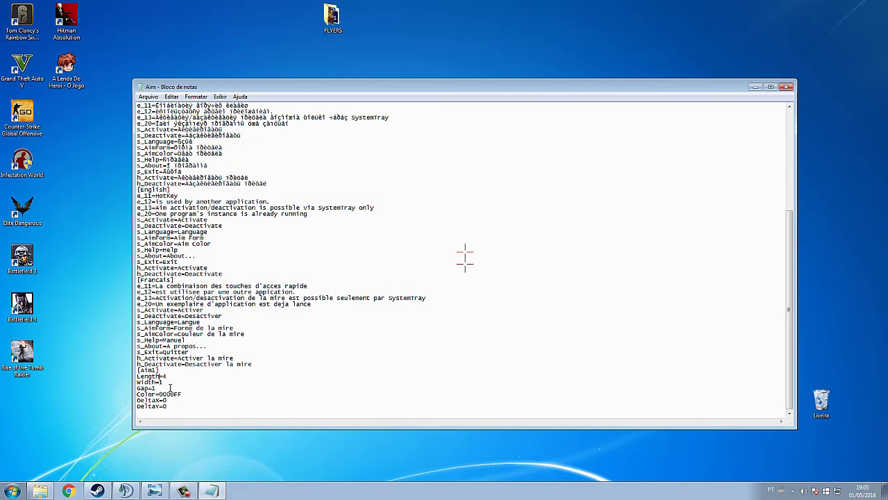
pyautogui.moveTo(168, 406); pyautogui.dragTo(138, 380)
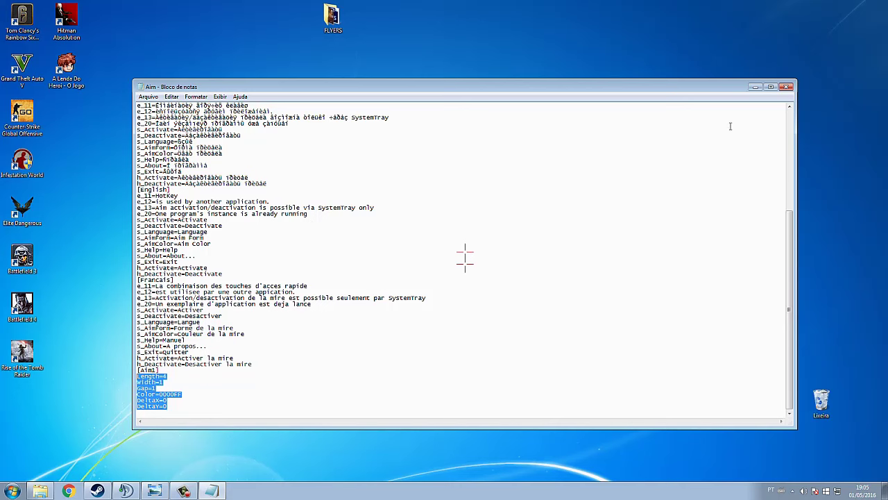
pyautogui.click(755, 87)
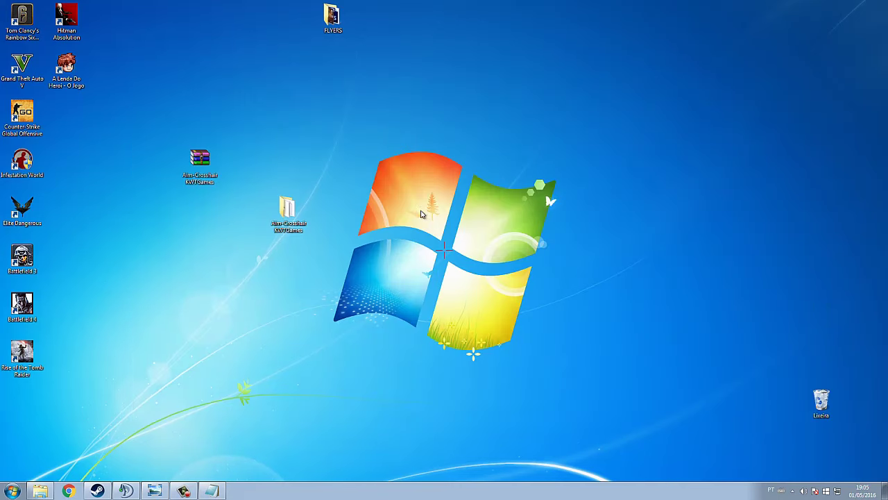
# - Set the crosshair's aim color to a light blue with red 29, green 163 and blue 226
pyautogui.click(793, 491)
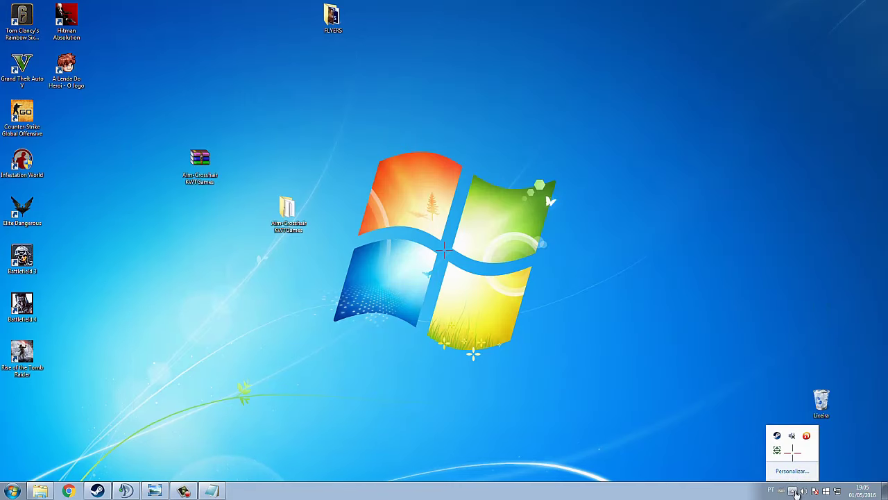
pyautogui.rightClick(777, 451)
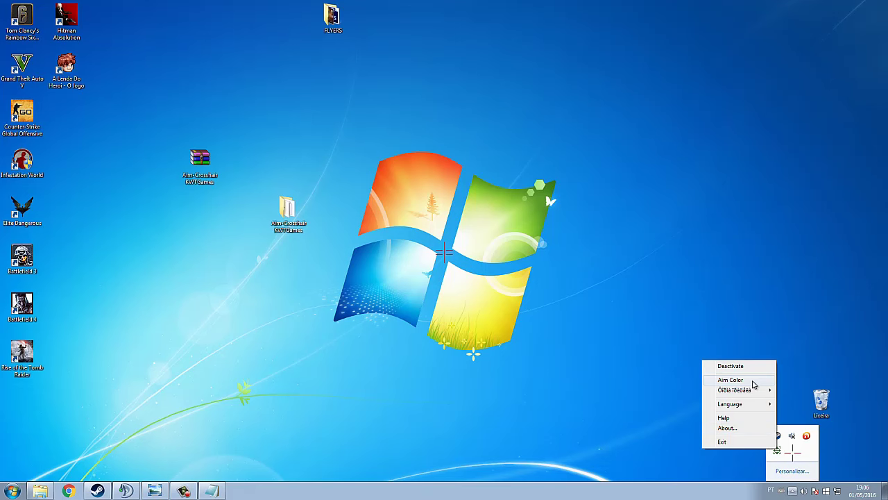
pyautogui.click(730, 379)
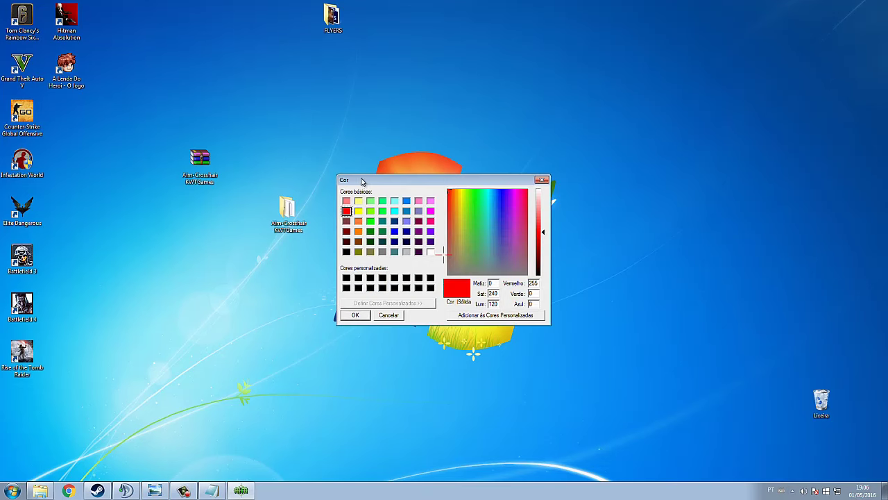
pyautogui.moveTo(189, 324); pyautogui.dragTo(229, 285)
pyautogui.click(430, 269)
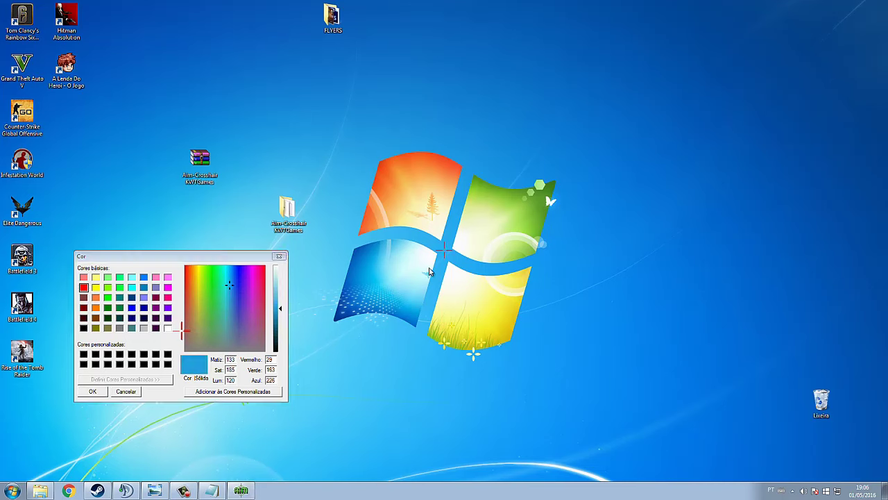
pyautogui.click(92, 392)
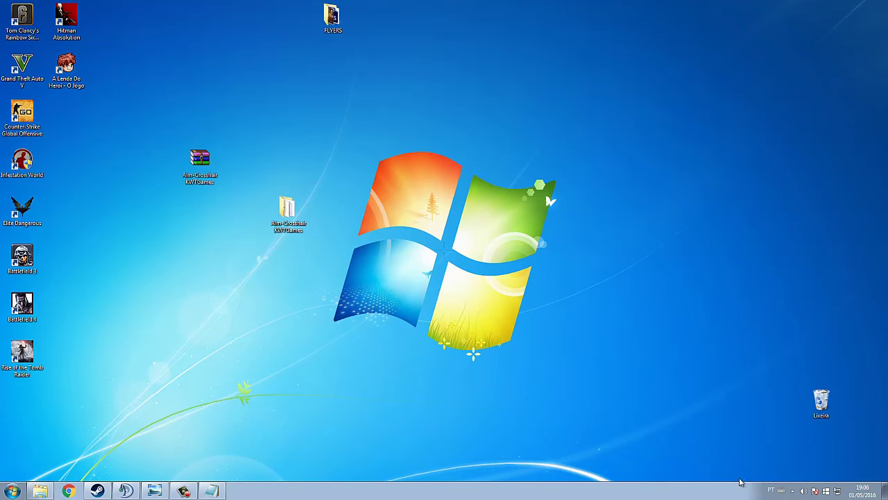
# - Change the crosshair's form to the diagonal X shape
pyautogui.click(794, 491)
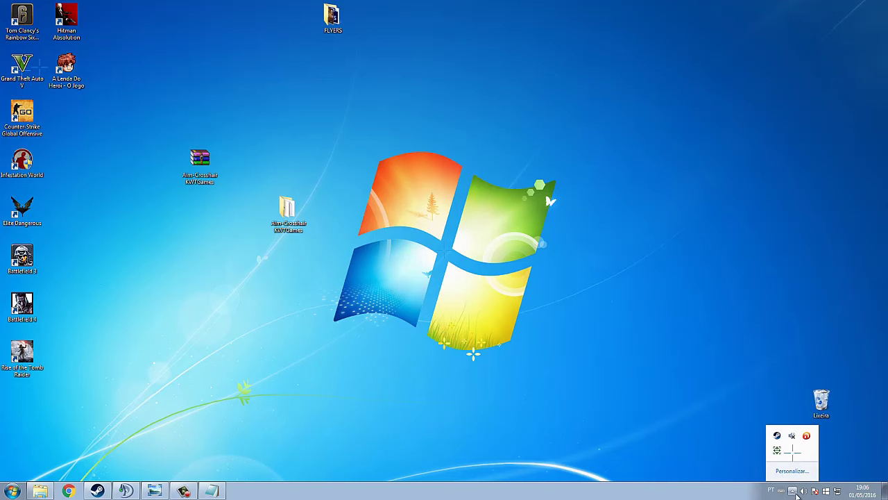
pyautogui.rightClick(777, 452)
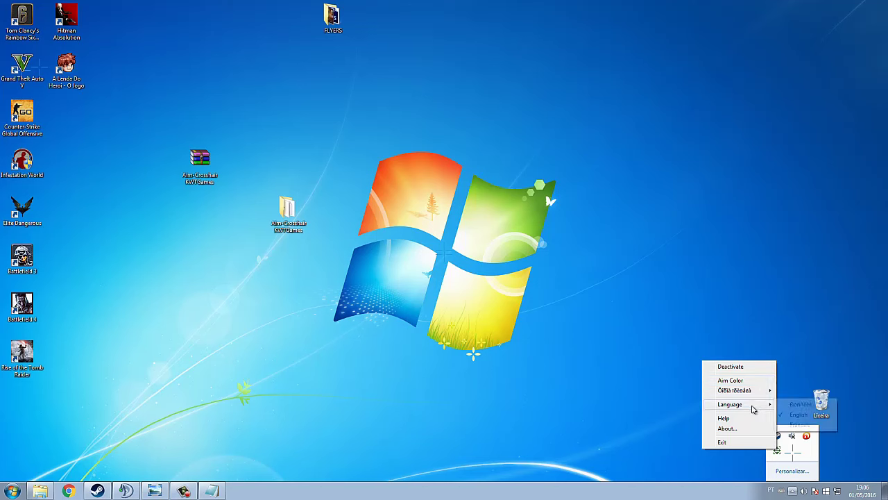
pyautogui.moveTo(758, 406)
pyautogui.moveTo(741, 391)
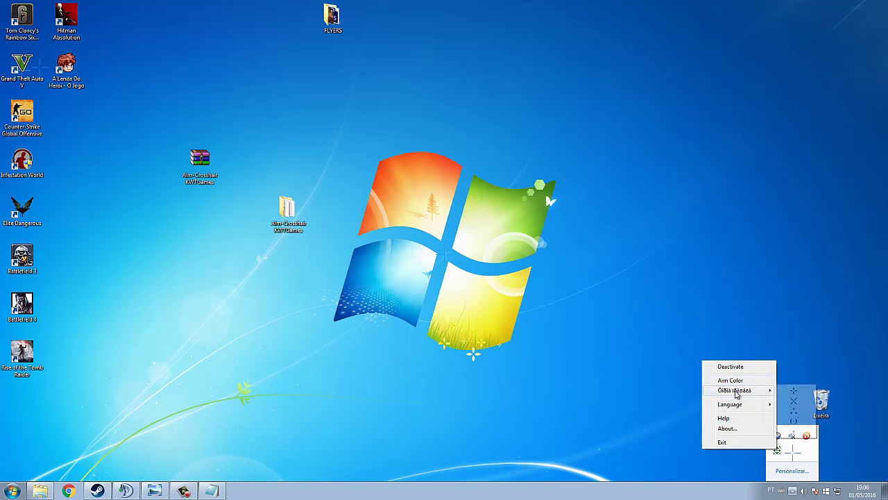
pyautogui.click(793, 402)
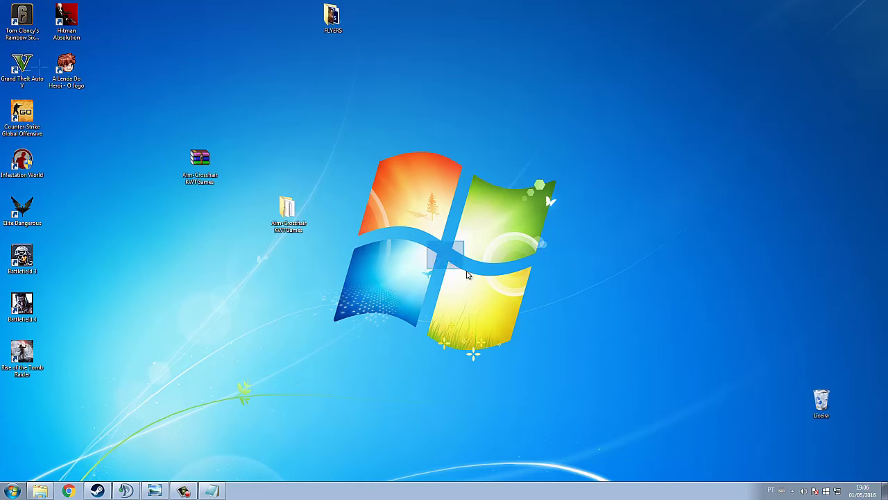
pyautogui.click(793, 491)
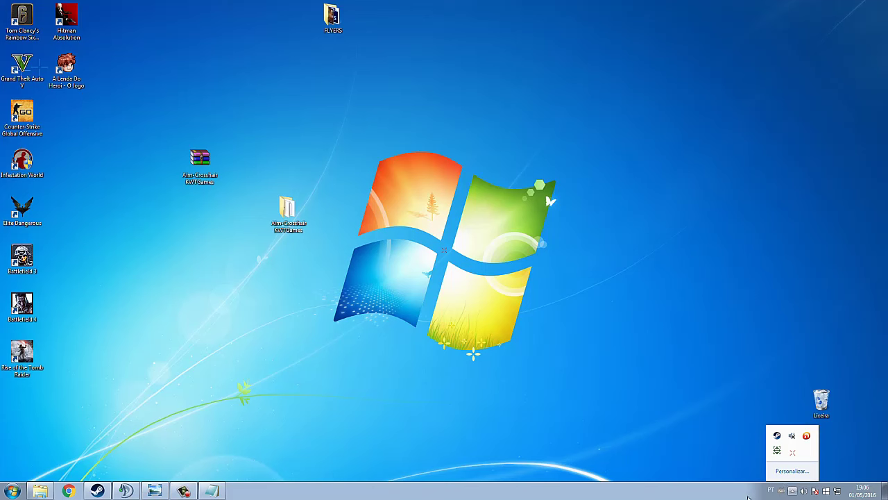
pyautogui.click(444, 491)
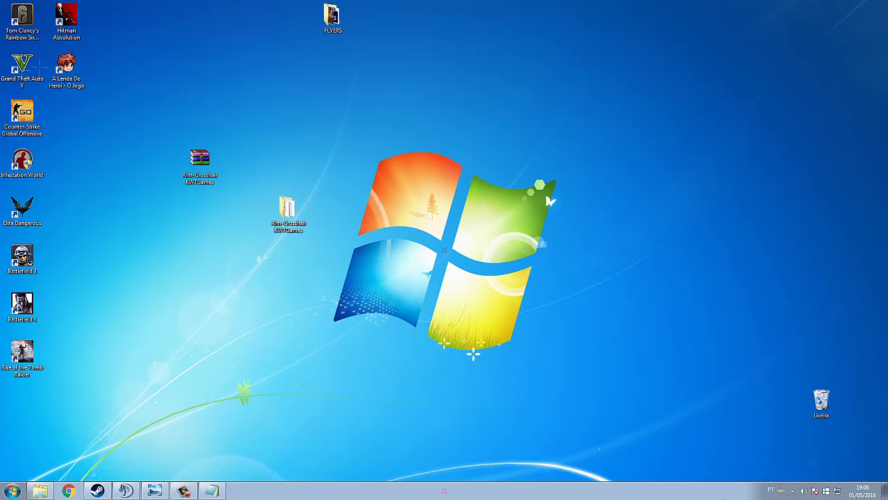